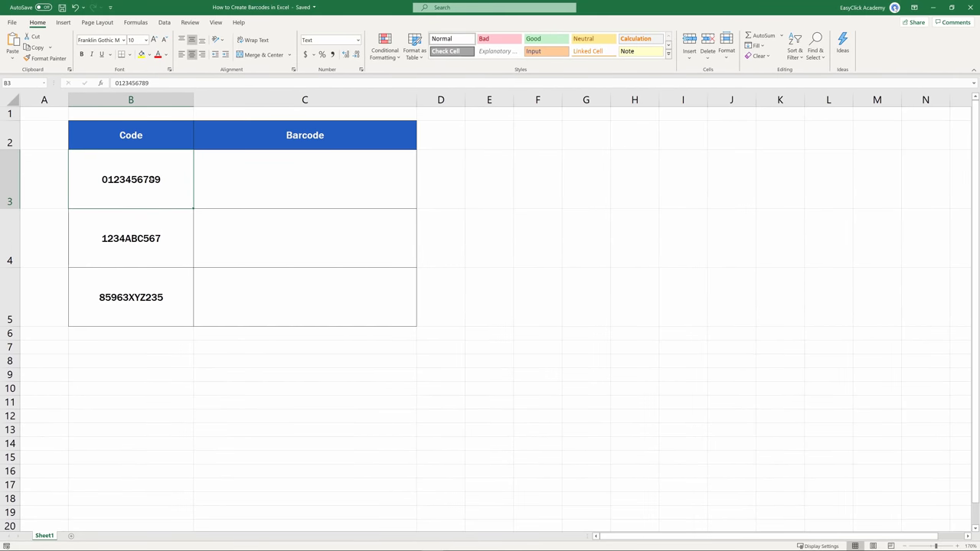
Format the code cells B3:B5 with the Text number format.
drag(138, 184, 148, 286)
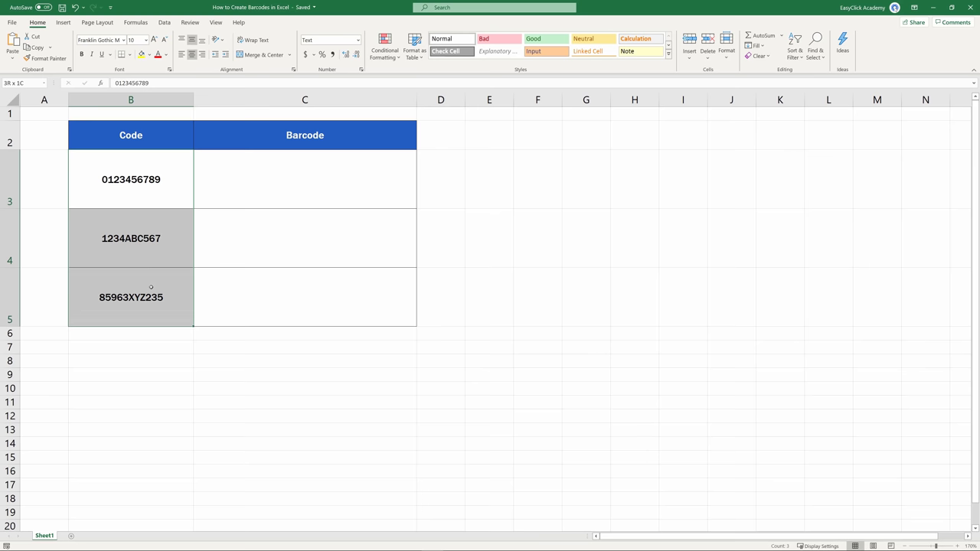
right_click(170, 242)
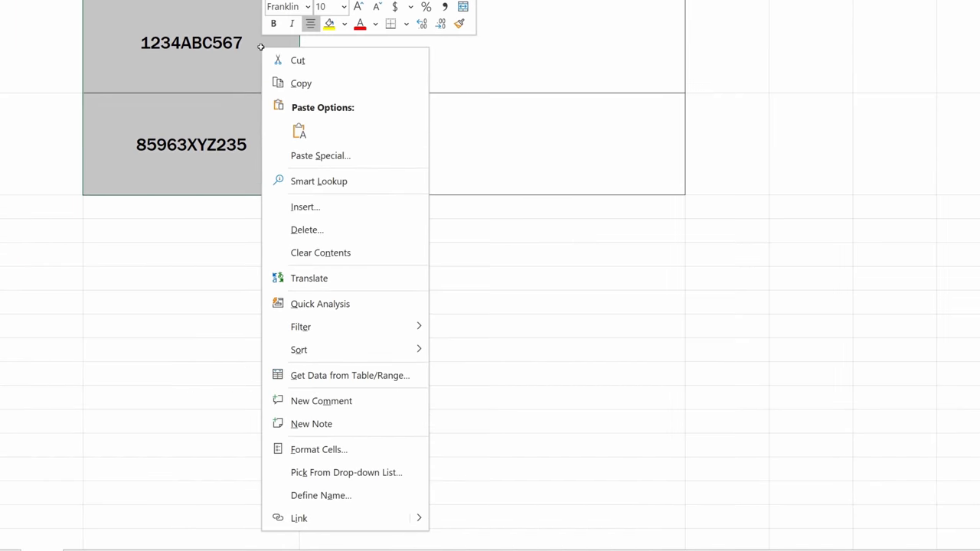
click(394, 442)
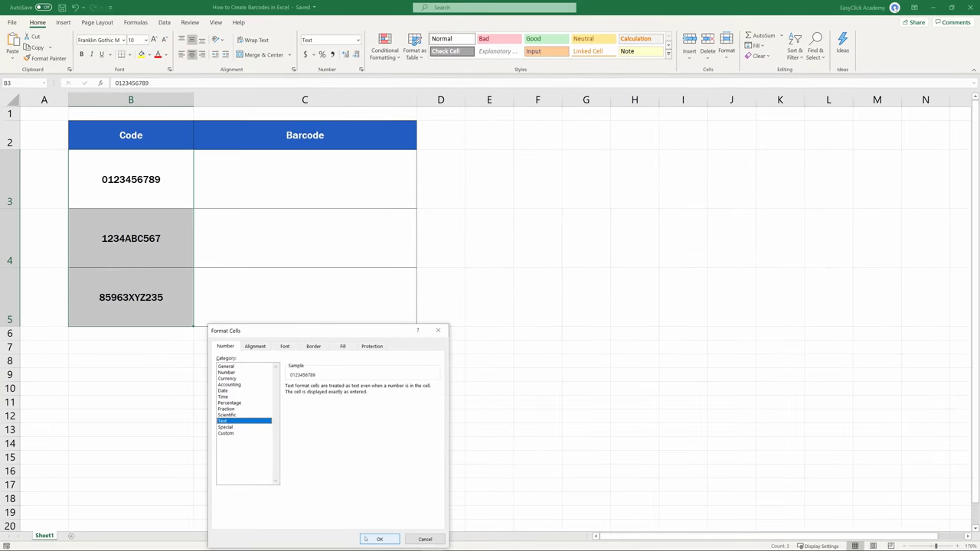
click(365, 539)
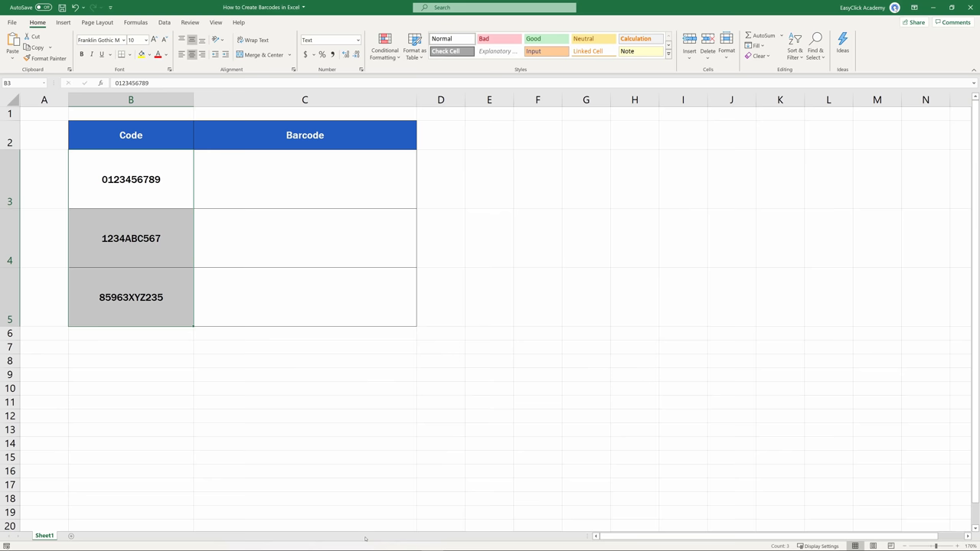
click(247, 375)
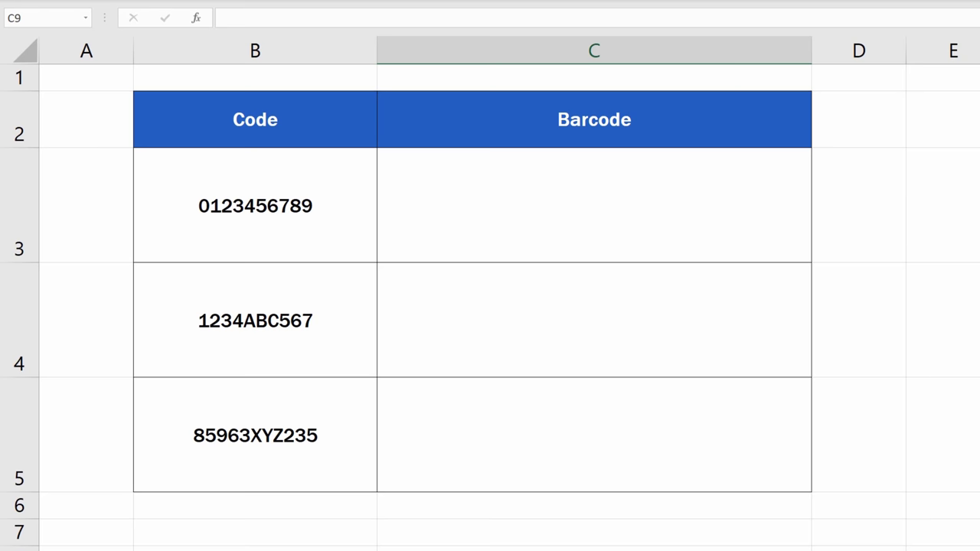
click(554, 213)
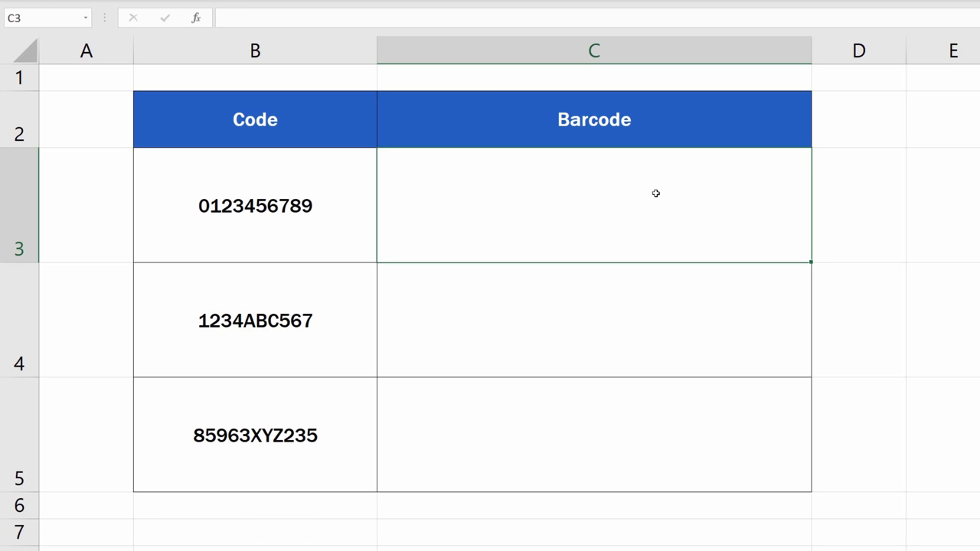
text(=")
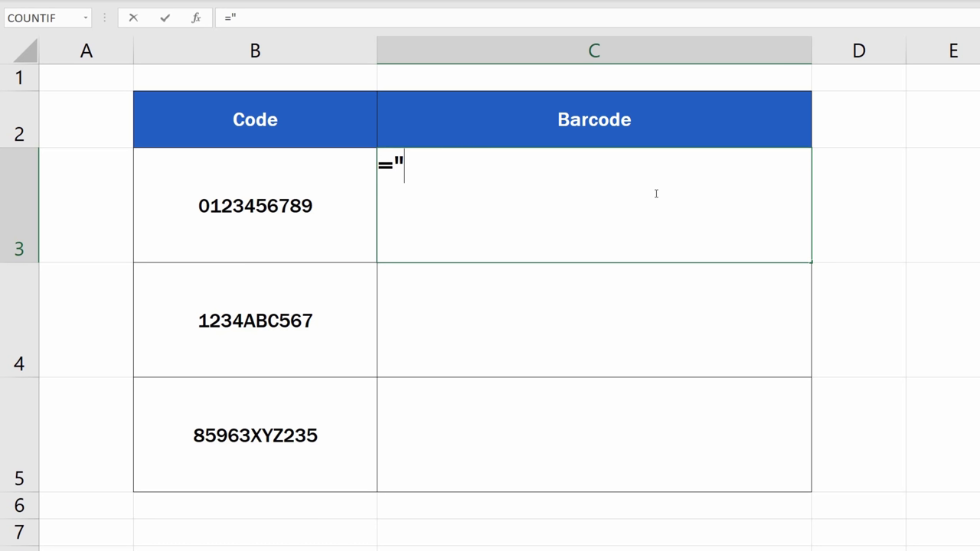
text(()
text(")
text(&)
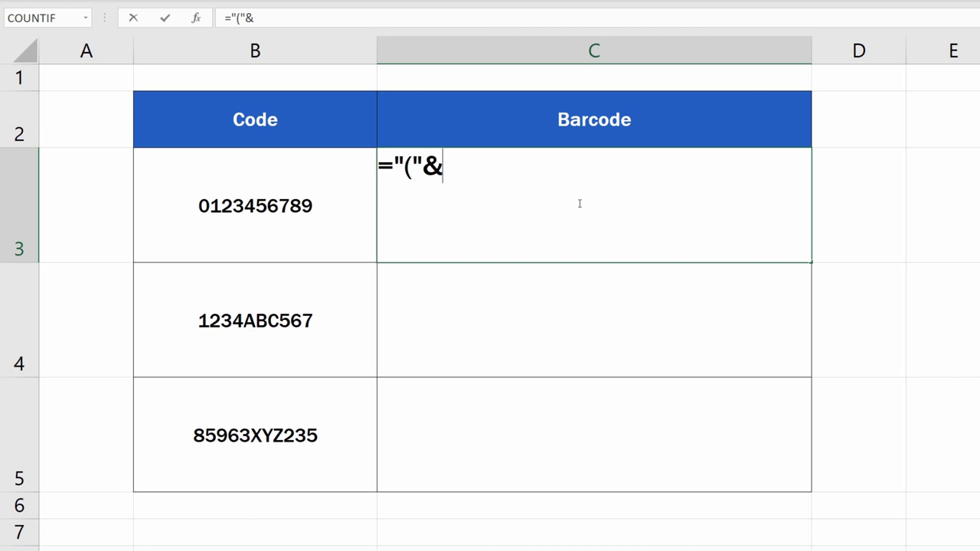
click(322, 197)
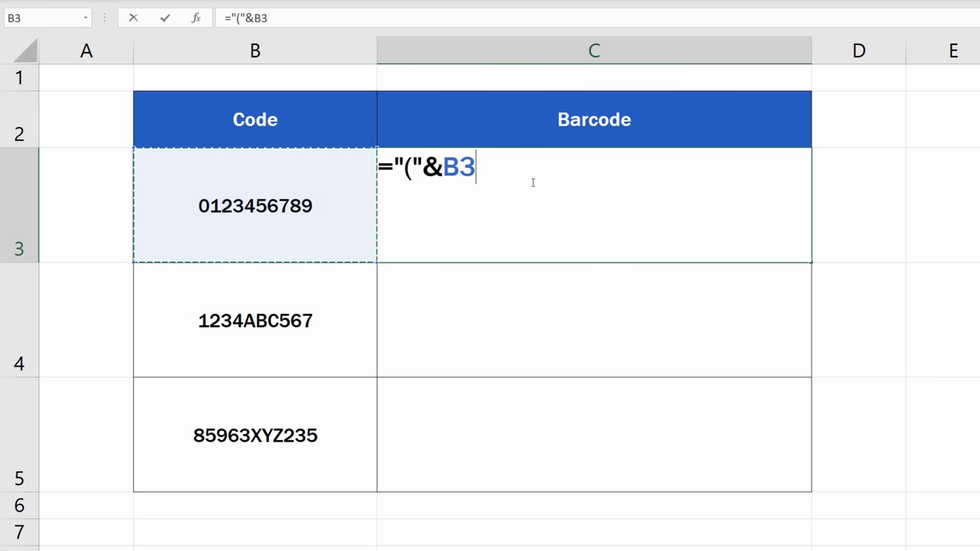
text(&")
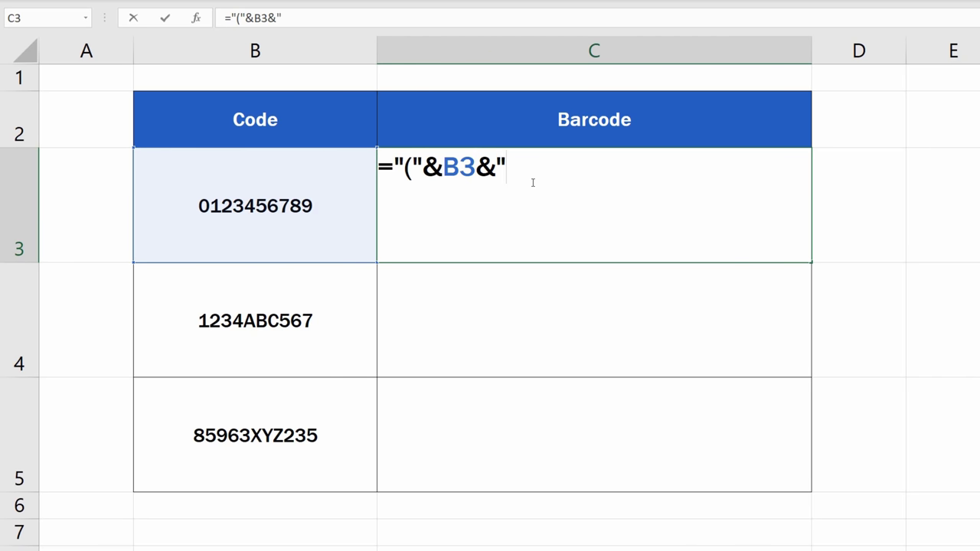
text())
key(Return)
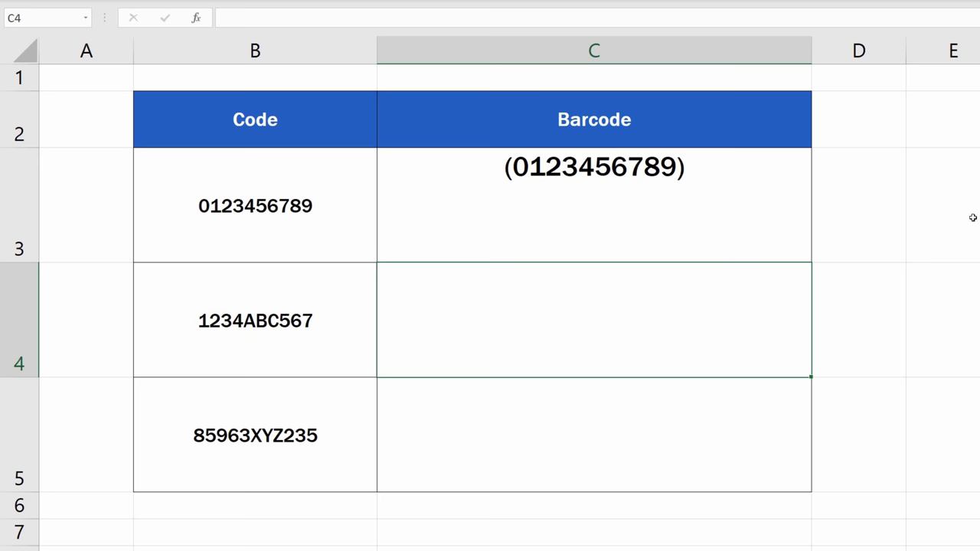
click(782, 216)
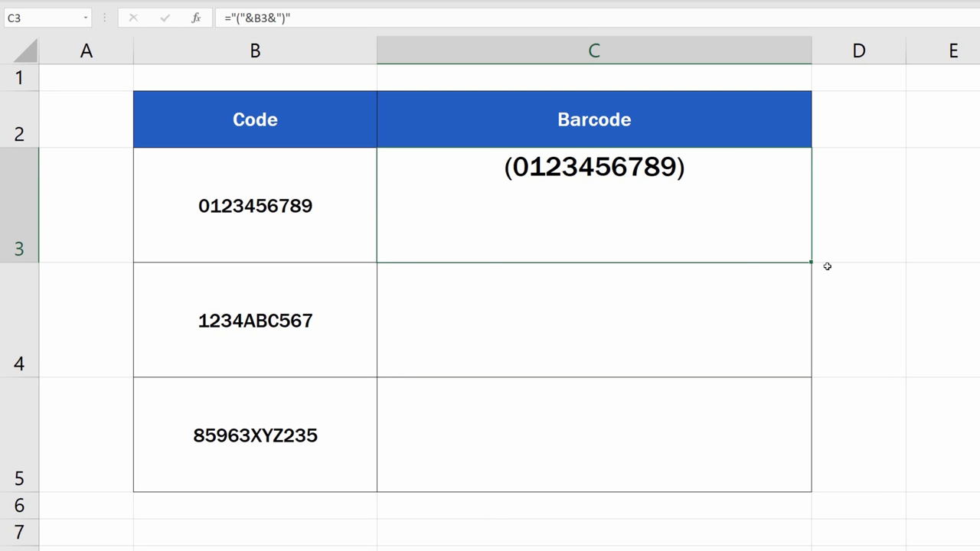
Fill the C3 formula down to C5 and set those cells to the IDAutomationHC39M font.
drag(812, 262, 810, 467)
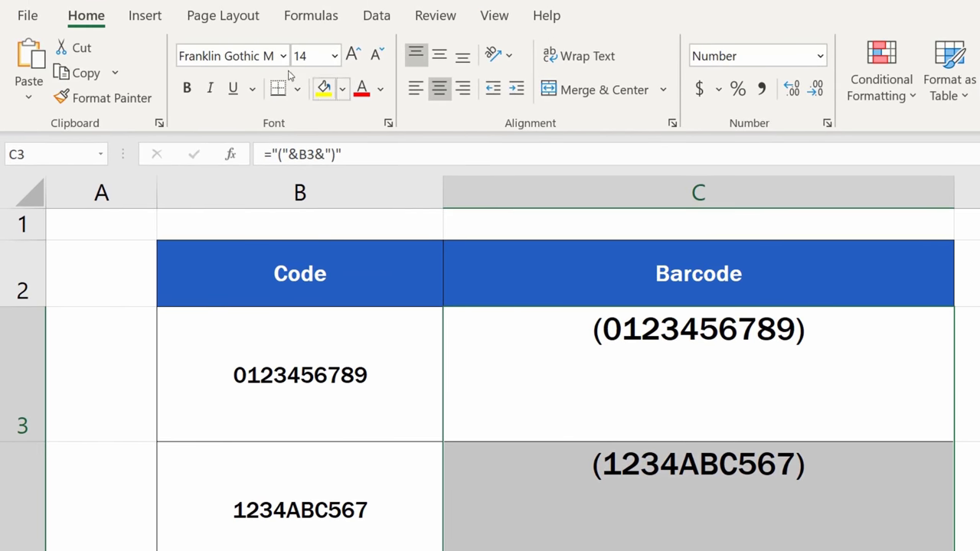
click(284, 56)
scroll(322, 306, down, 10)
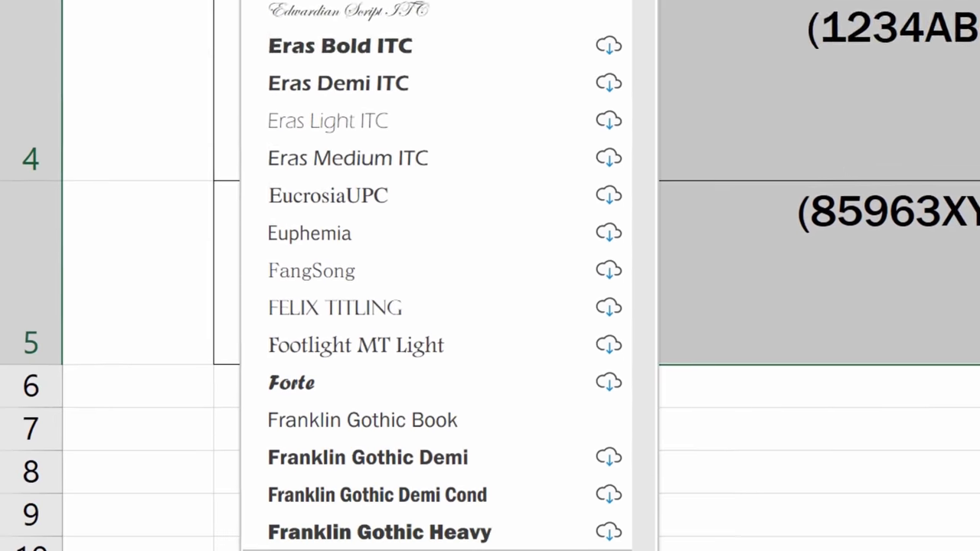
scroll(321, 306, down, 10)
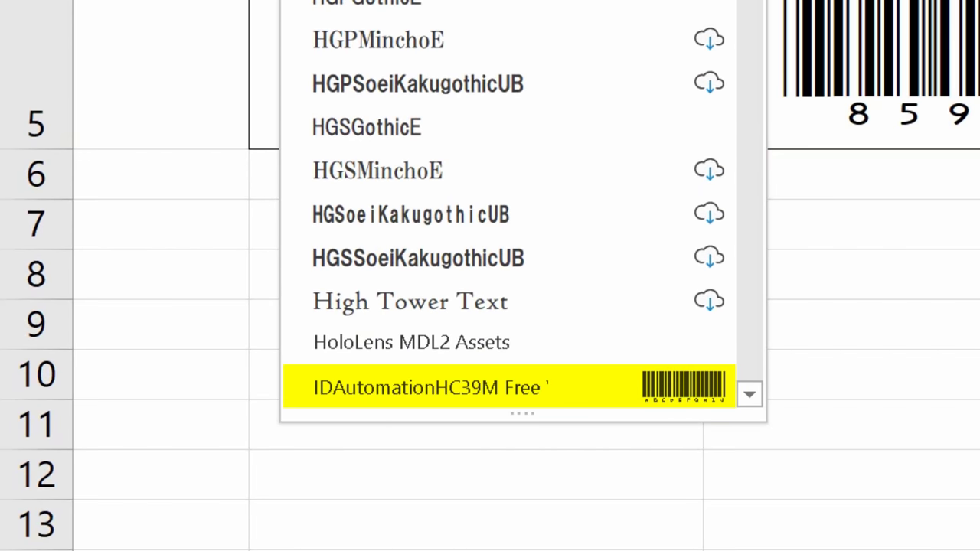
click(547, 385)
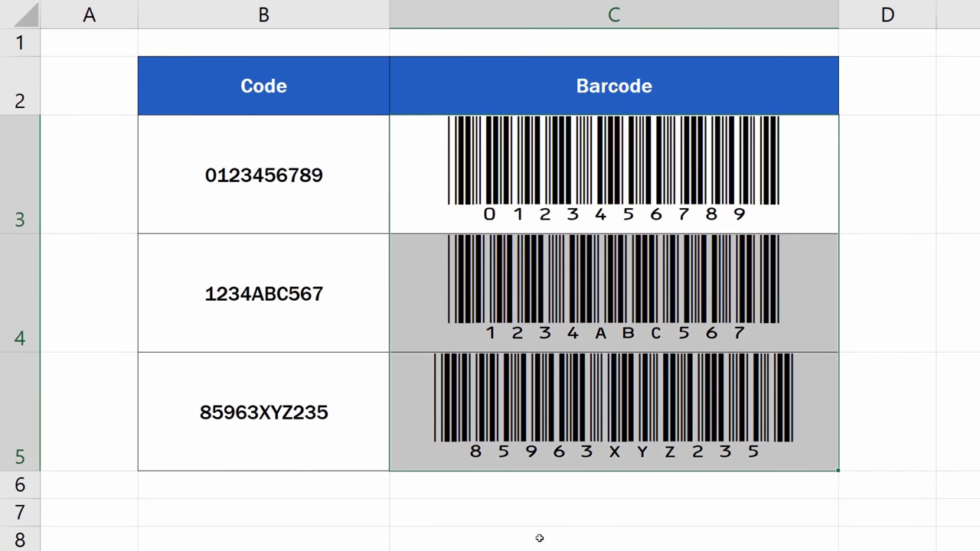
click(538, 536)
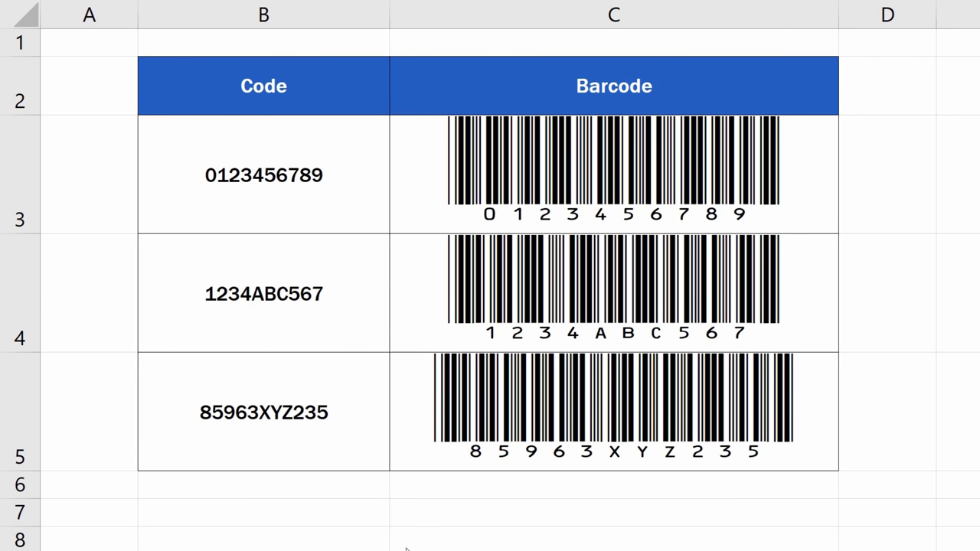
click(230, 176)
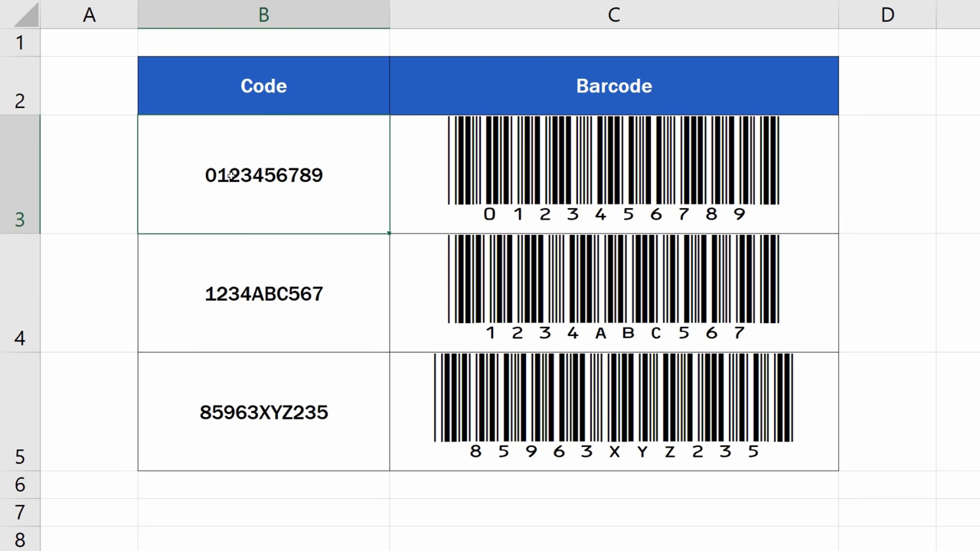
double_click(216, 175)
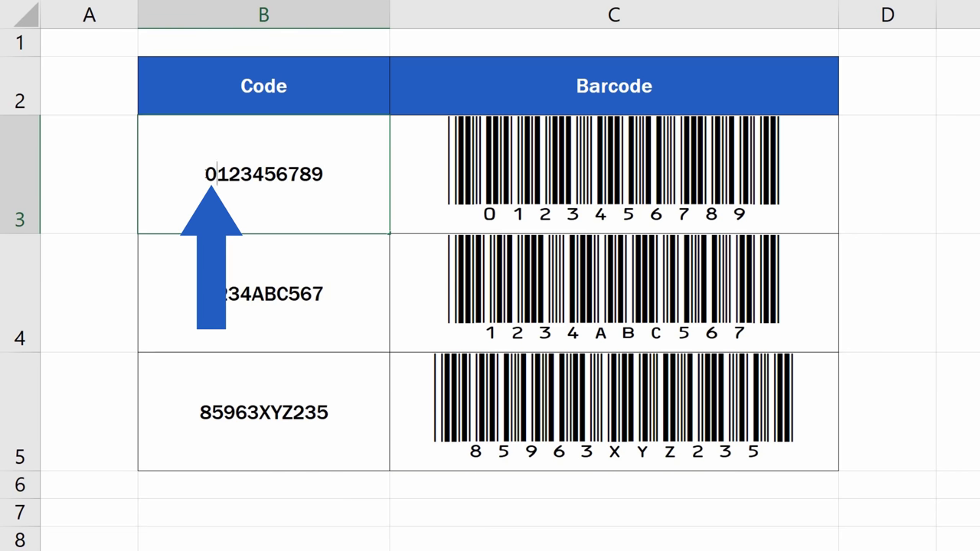
drag(216, 174, 205, 174)
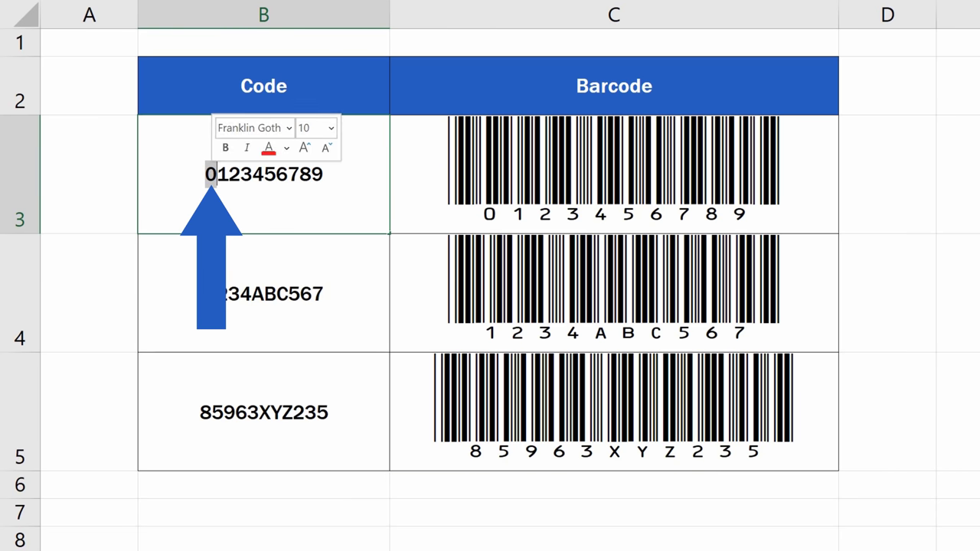
text(8)
key(Return)
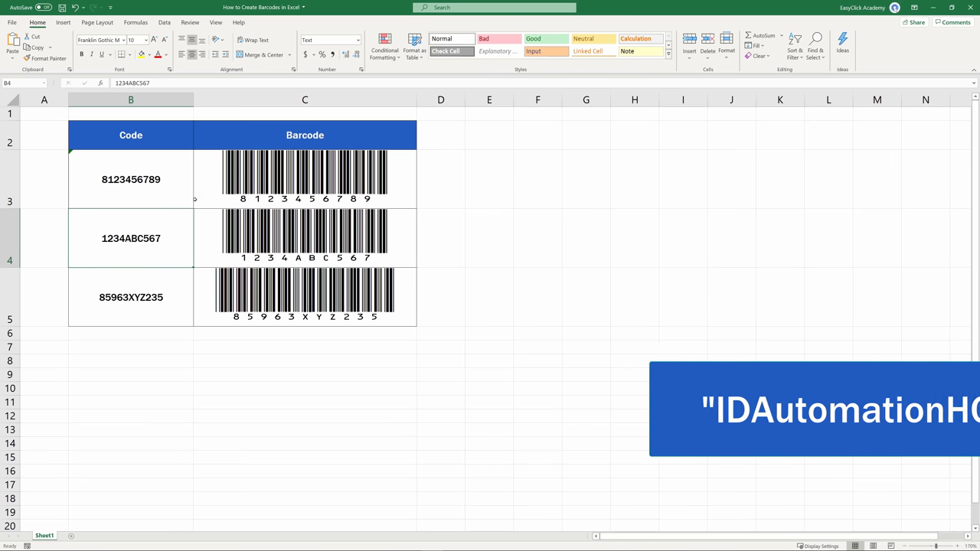
click(292, 186)
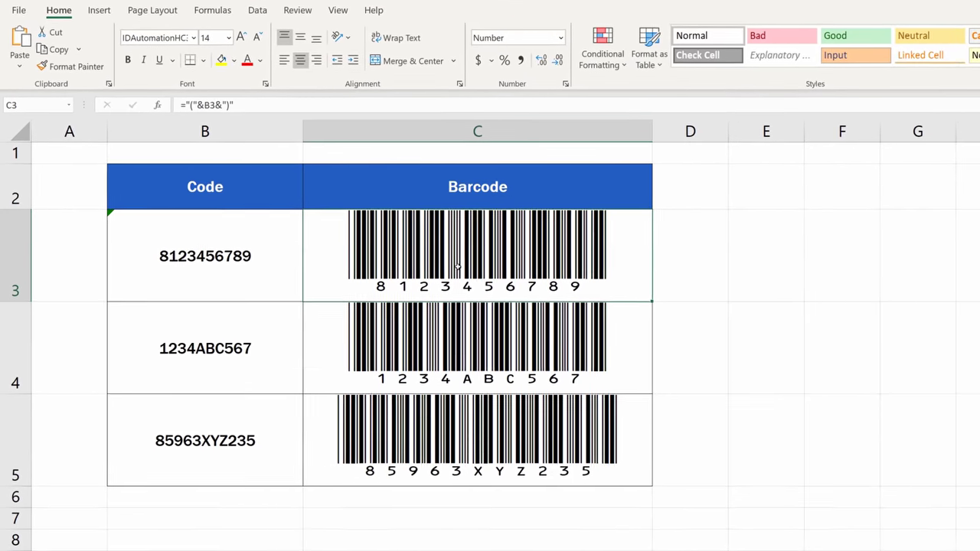
click(196, 37)
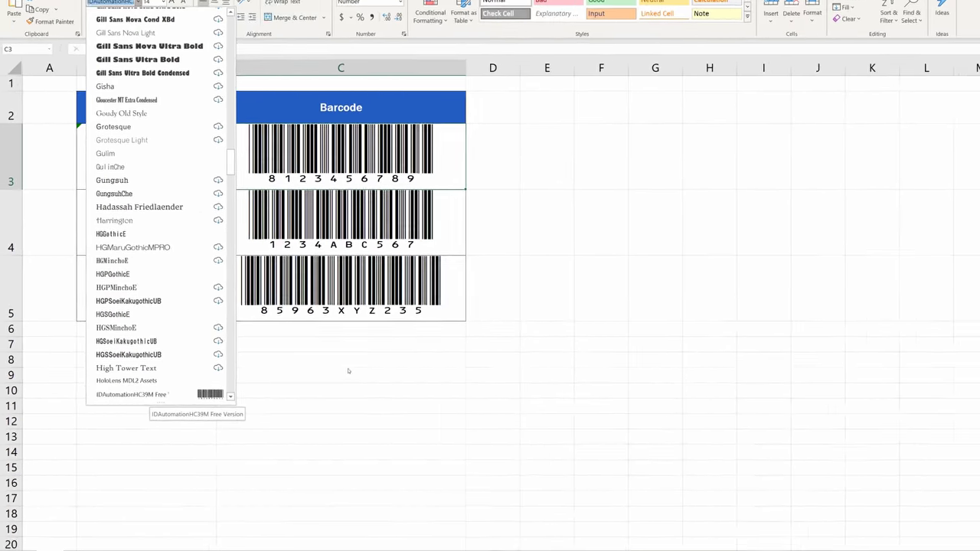
key(Escape)
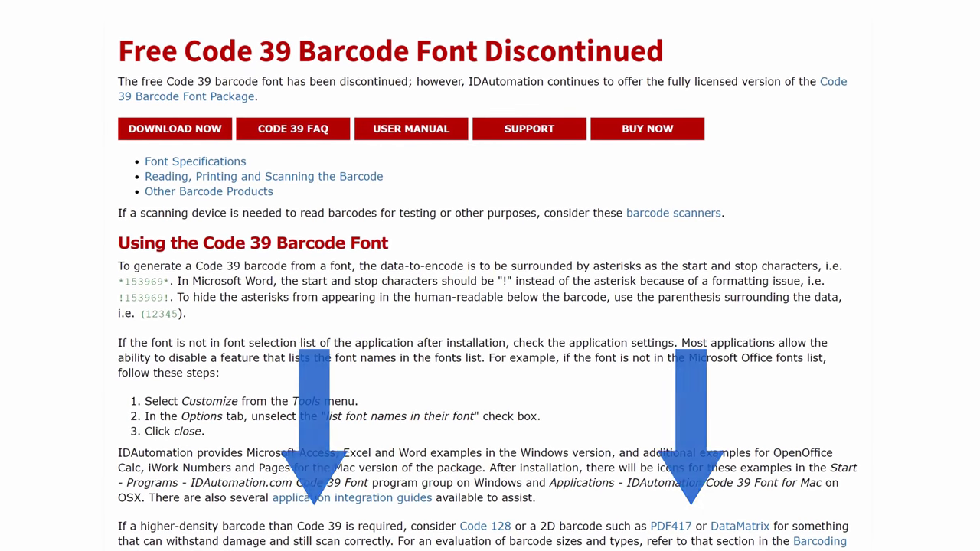
Download the free Code 39 barcode font package from the IDAutomation page.
scroll(490, 307, down, 5)
scroll(490, 306, down, 5)
scroll(489, 307, down, 5)
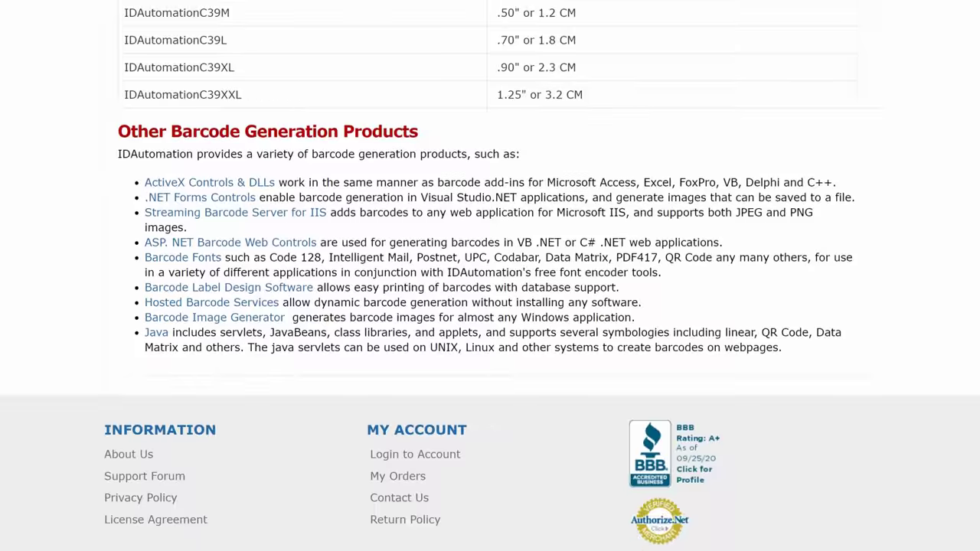
scroll(490, 307, down, 1)
scroll(490, 306, up, 2)
scroll(490, 306, up, 4)
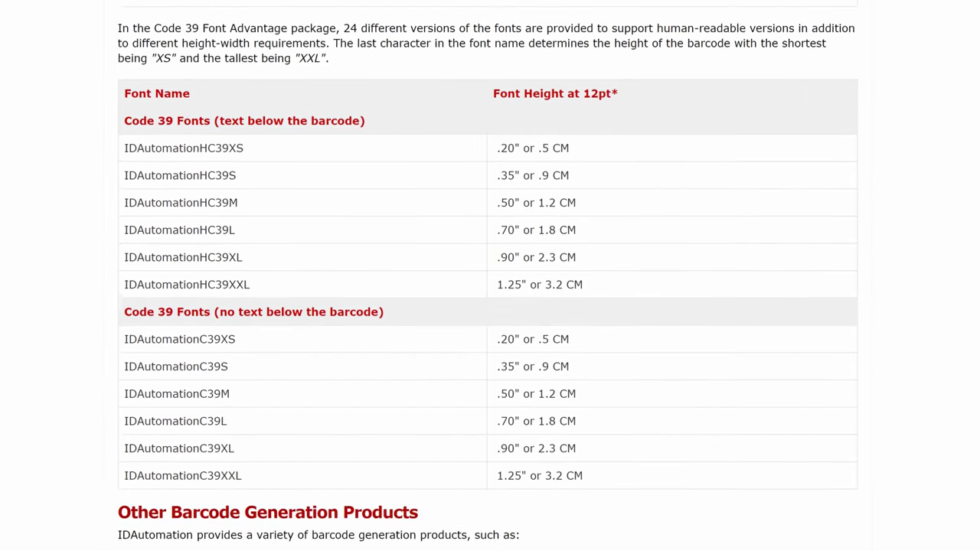
scroll(490, 306, up, 3)
scroll(489, 307, up, 4)
scroll(490, 307, up, 2)
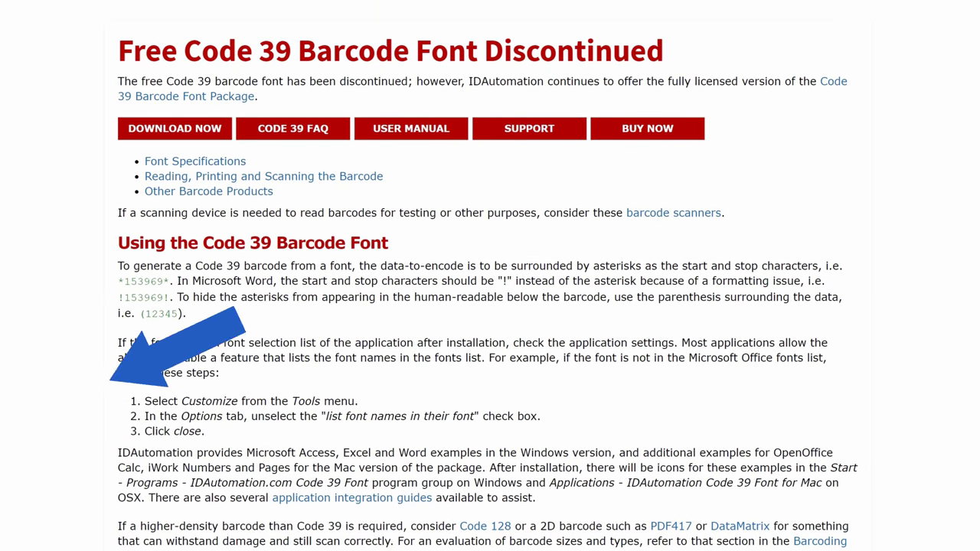
click(211, 132)
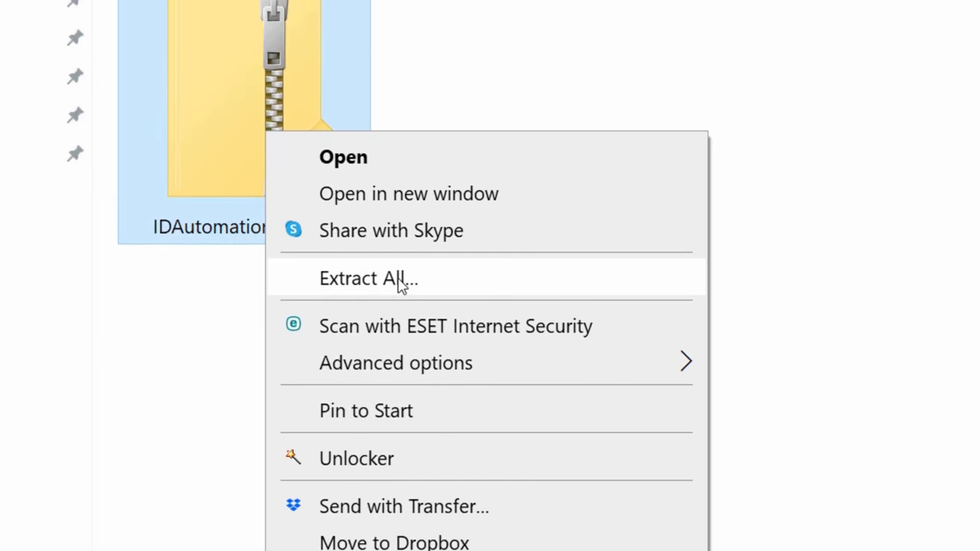
Extract the downloaded IDAutomationCode39 zip archive.
click(400, 280)
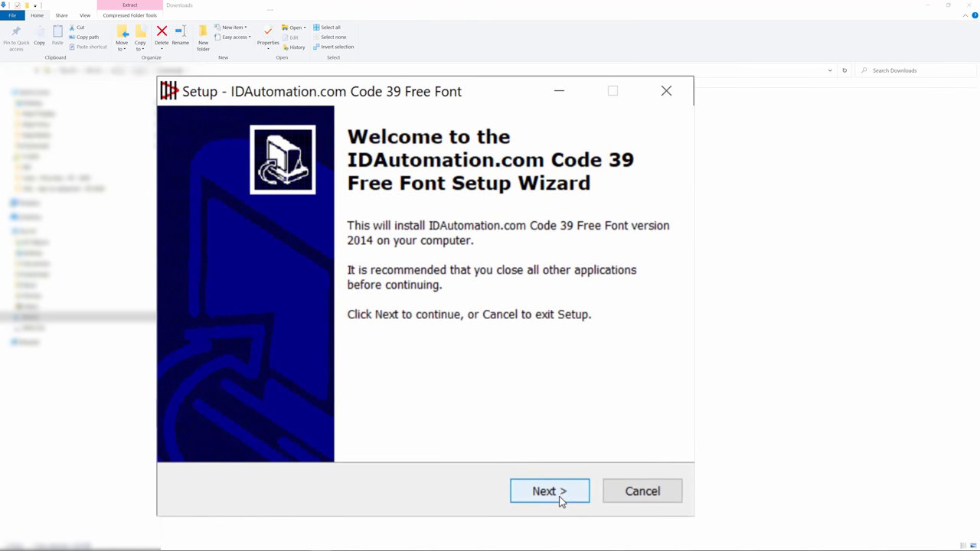
Accept the license agreement and install the Code 39 Free Font through to Finish.
click(562, 497)
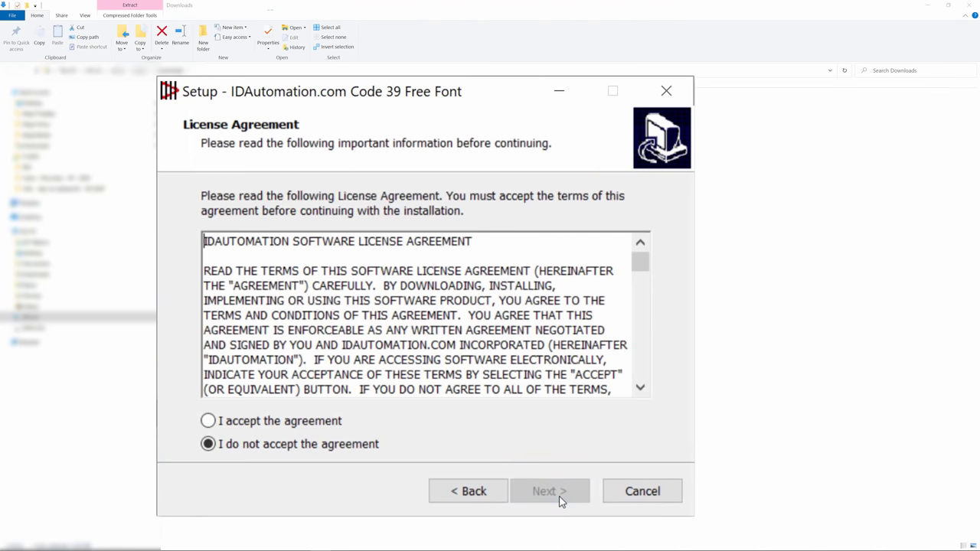
click(325, 422)
click(557, 492)
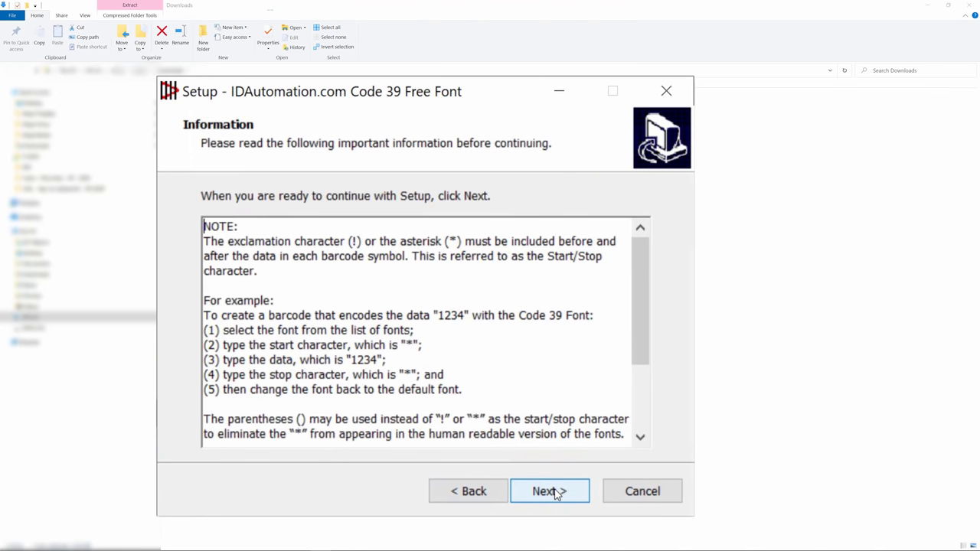
click(557, 492)
click(556, 493)
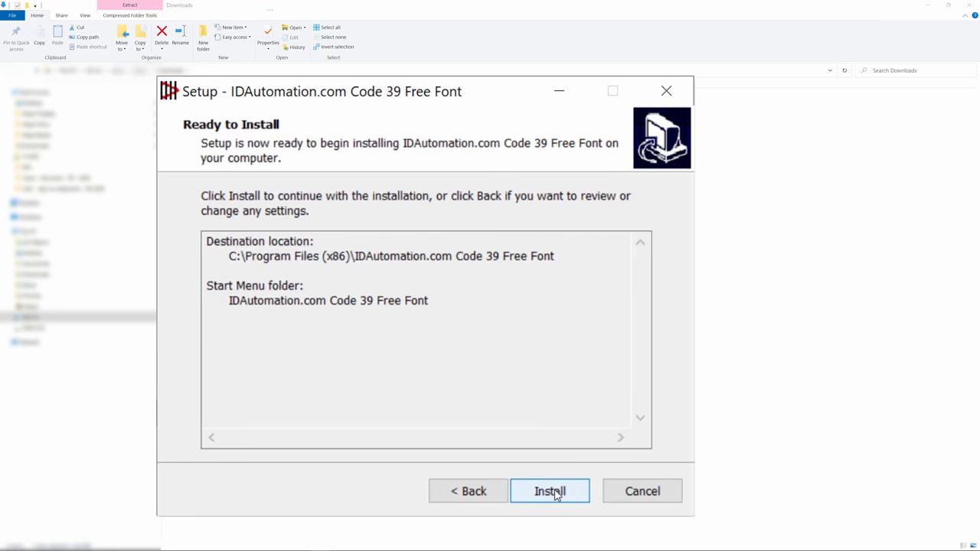
click(555, 493)
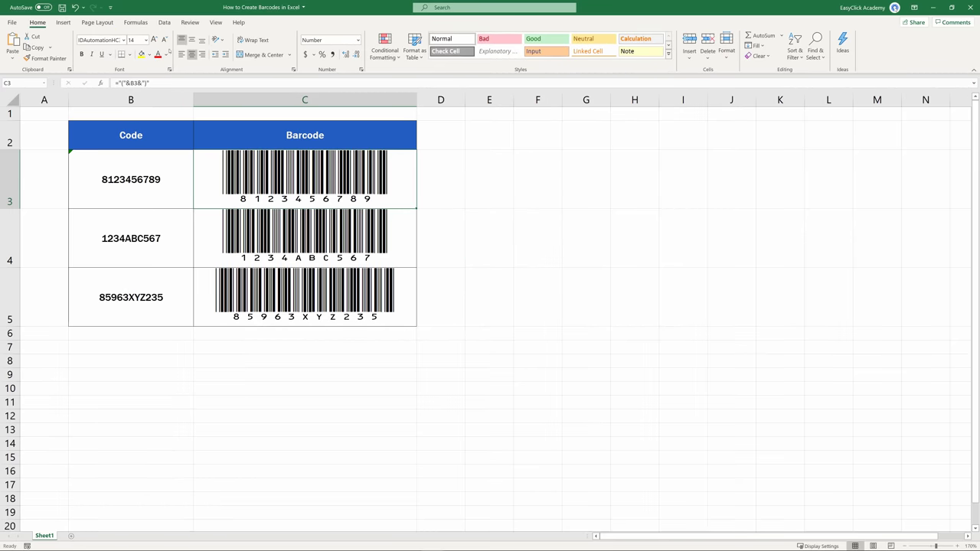
click(123, 40)
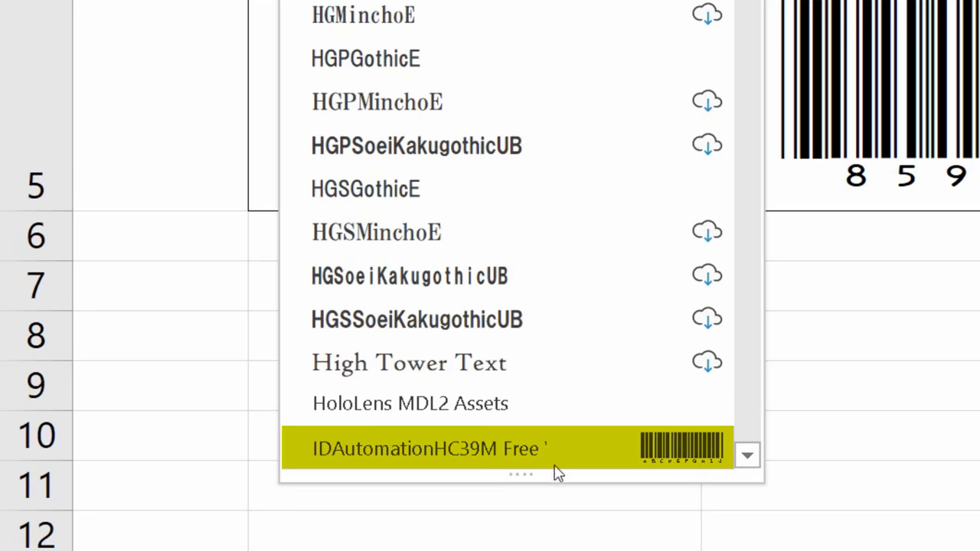
click(559, 458)
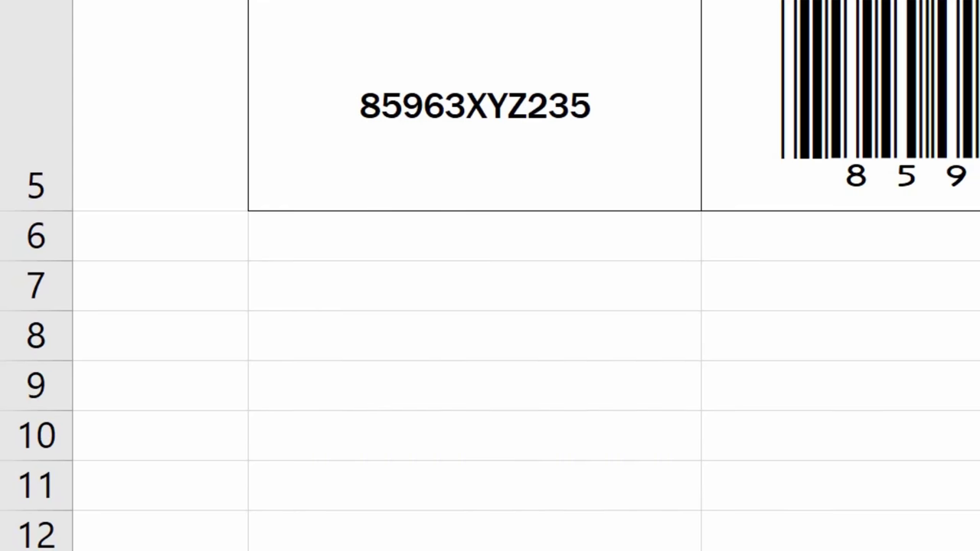